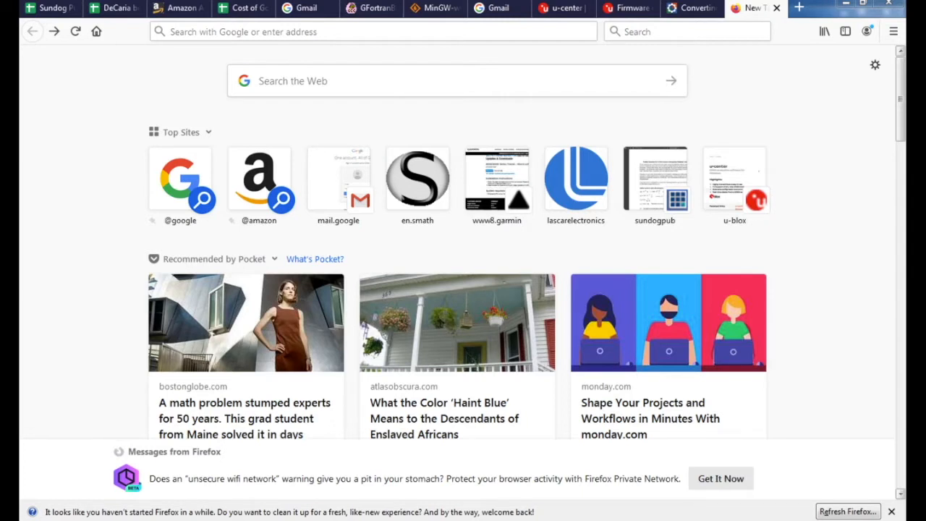
Step: Search the web for 'site:wisc.edu vpn'
{"action": "left_click", "coordinate": [457, 81]}
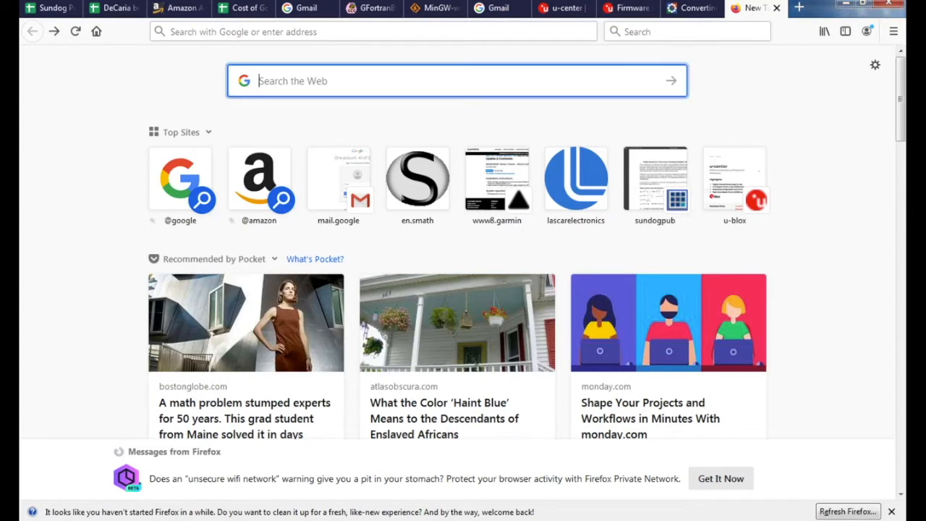
{"action": "type", "text": "site:wis.c"}
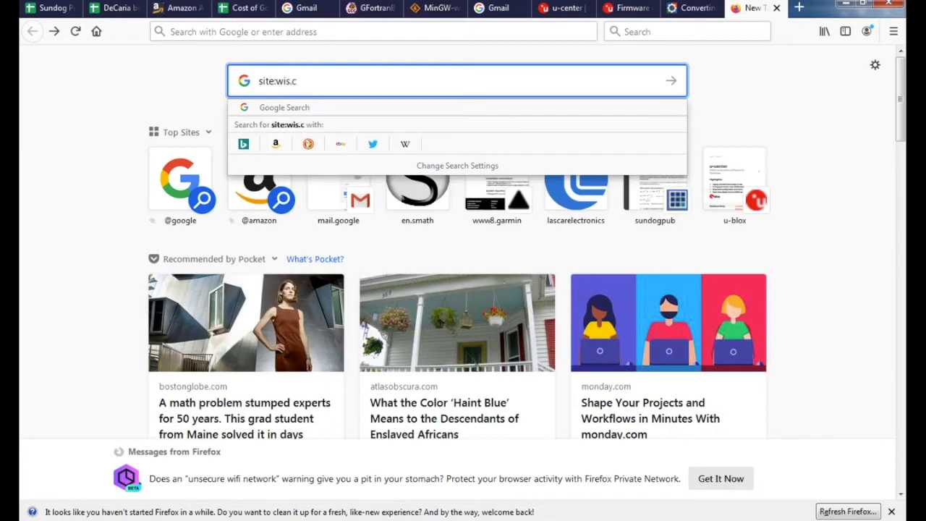
{"action": "key", "text": "BackSpace"}
{"action": "key", "text": "BackSpace"}
{"action": "type", "text": "c.edu vpn"}
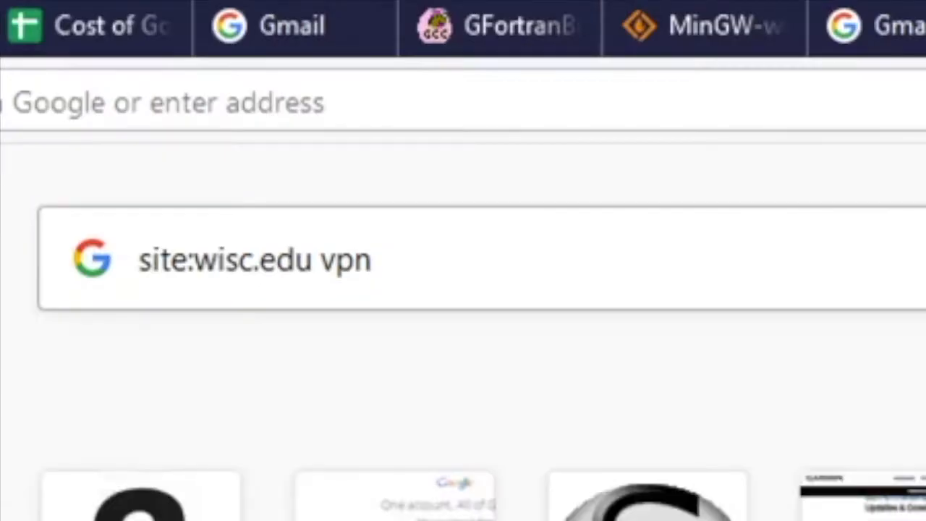
{"action": "key", "text": "Return"}
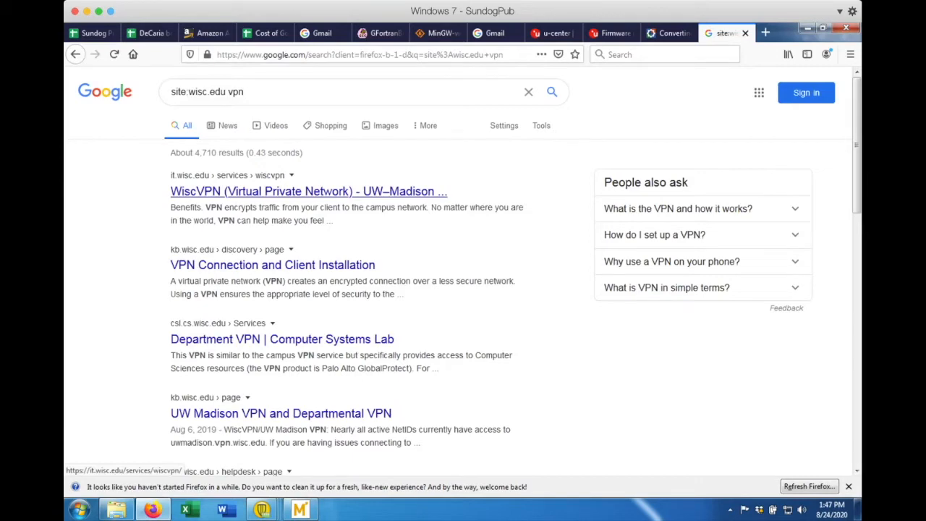
Step: Open the WiscVPN service result, go to Download WiscVPN, and open the Windows installing-and-connecting article
{"action": "left_click", "coordinate": [309, 191]}
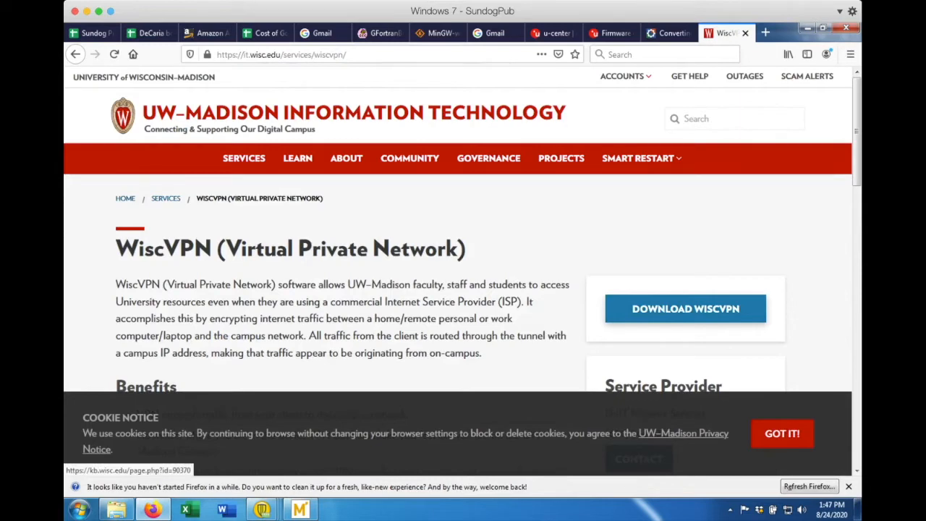
{"action": "left_click", "coordinate": [685, 308]}
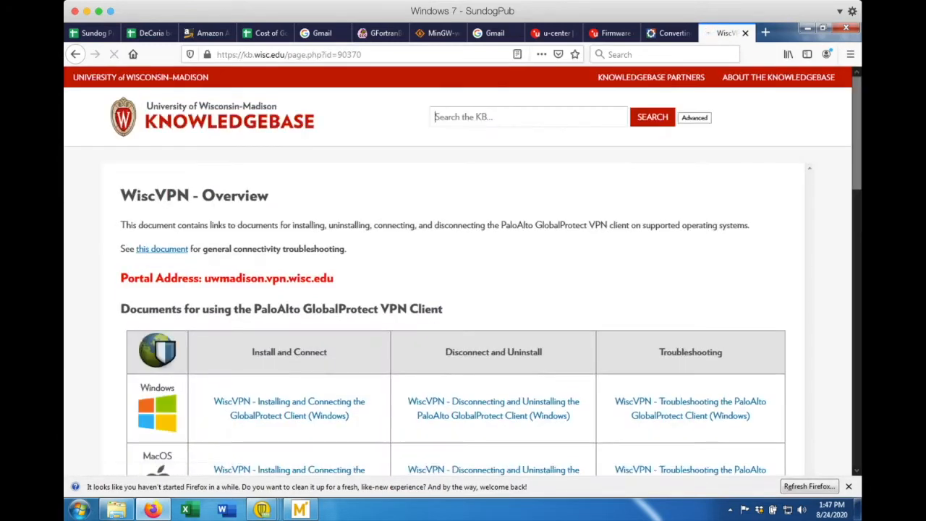
{"action": "scroll", "coordinate": [463, 290], "scroll_direction": "down", "scroll_amount": 3}
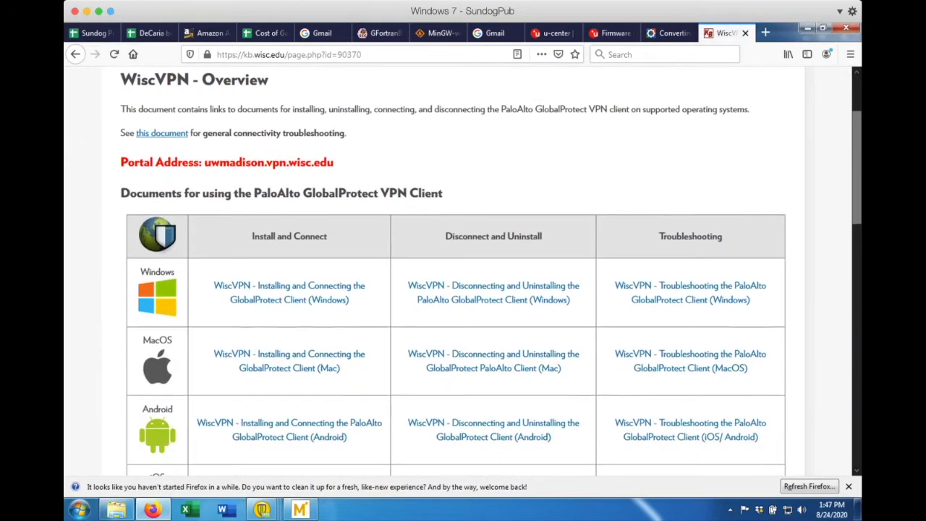
{"action": "scroll", "coordinate": [463, 290], "scroll_direction": "down", "scroll_amount": 1}
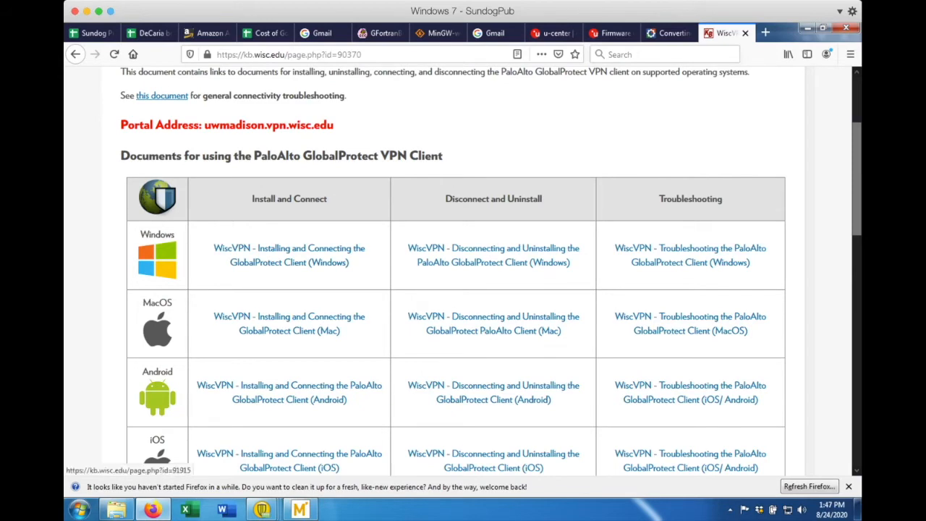
{"action": "left_click", "coordinate": [289, 254]}
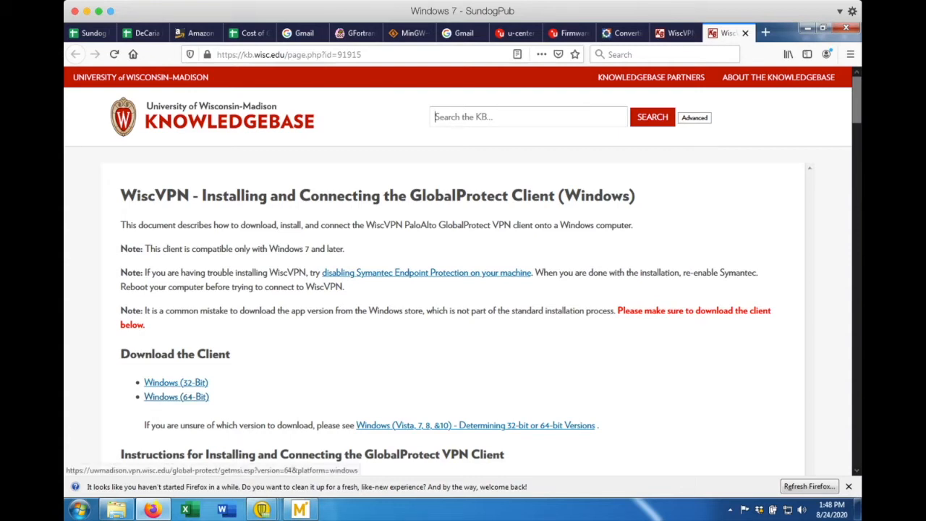
Step: Save the Windows (64-Bit) GlobalProtect64.msi installer and show it in the Downloads library
{"action": "left_click", "coordinate": [176, 396]}
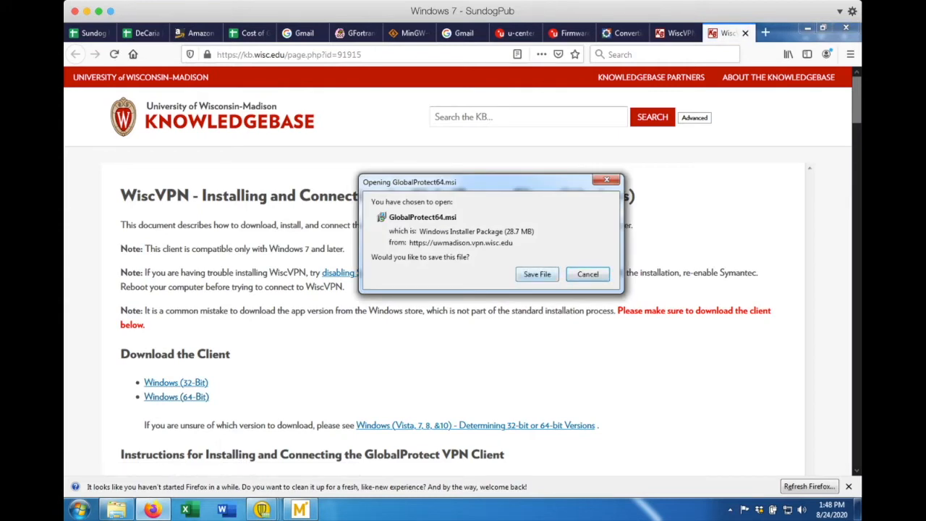
{"action": "left_click", "coordinate": [536, 274]}
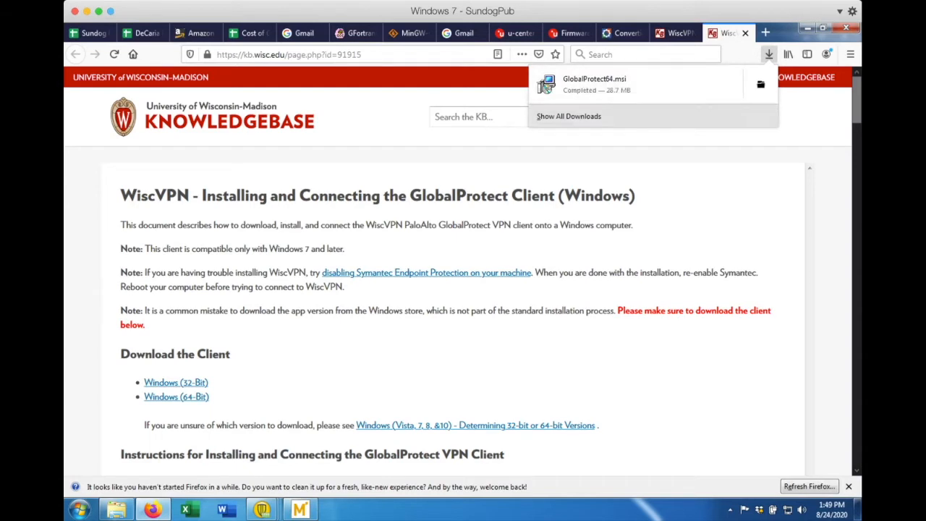
{"action": "left_click", "coordinate": [568, 116]}
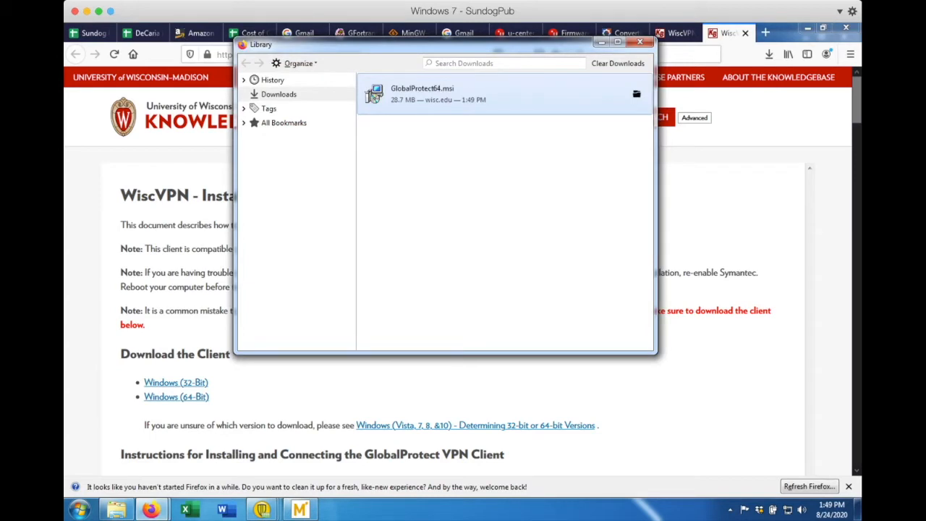
Step: Run GlobalProtect64.msi and install GlobalProtect to the default folder, approving the UAC prompt
{"action": "double_click", "coordinate": [373, 96]}
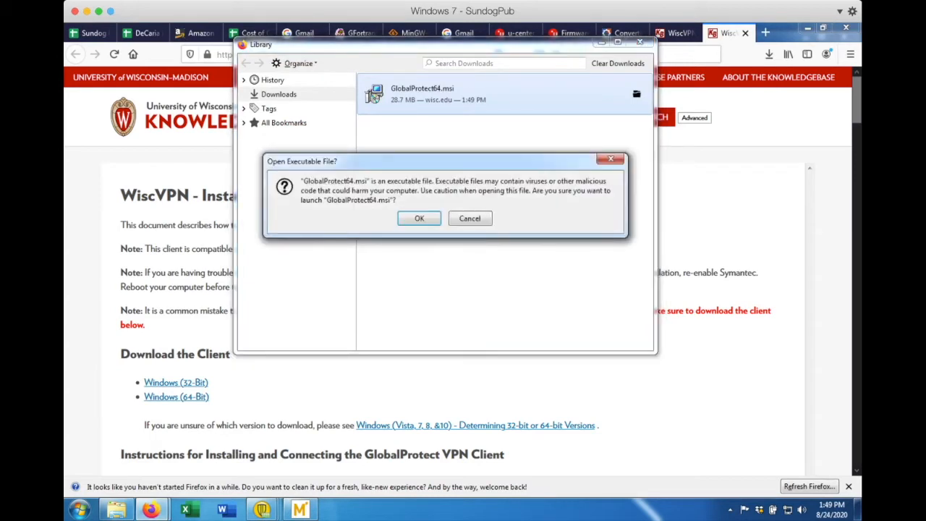
{"action": "key", "text": "Return"}
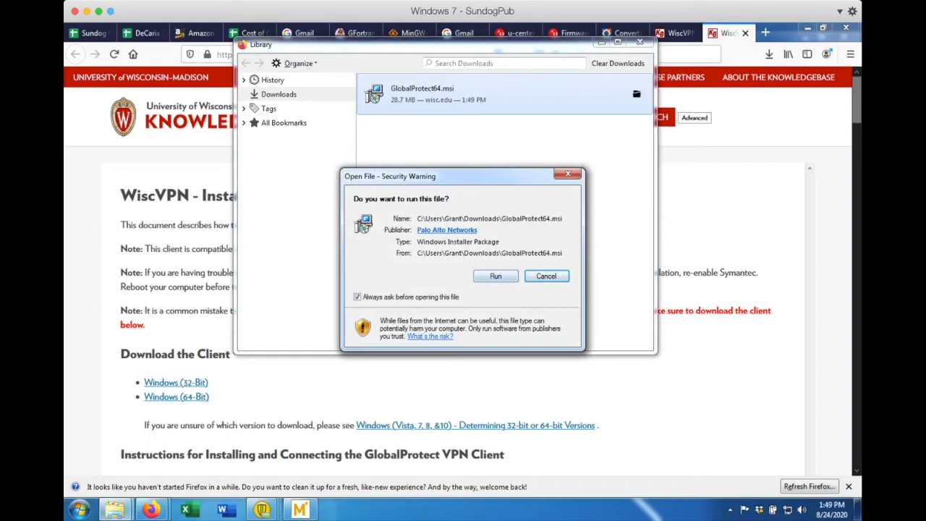
{"action": "key", "text": "Return"}
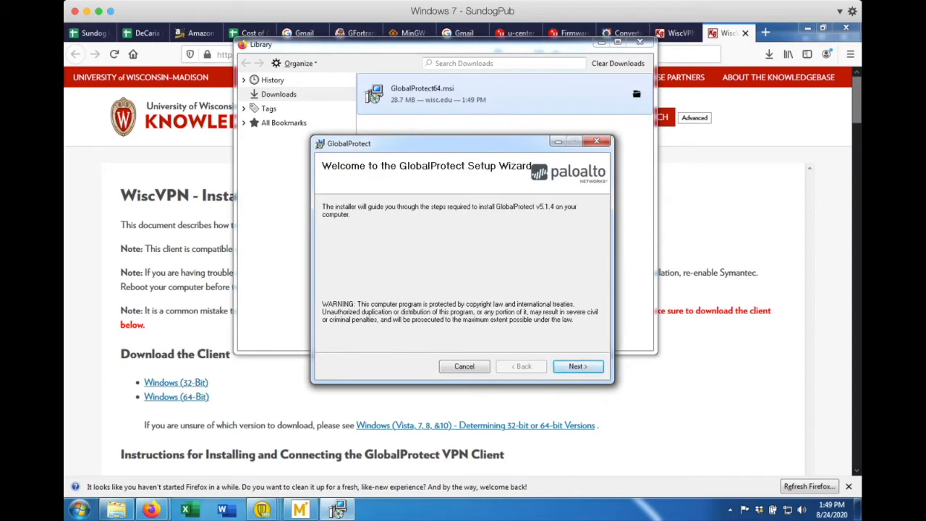
{"action": "key", "text": "Return"}
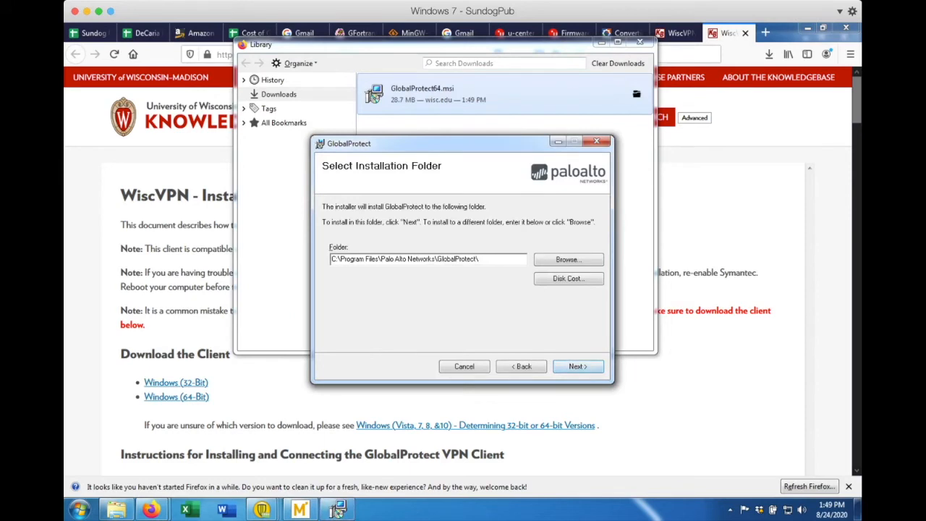
{"action": "key", "text": "Return"}
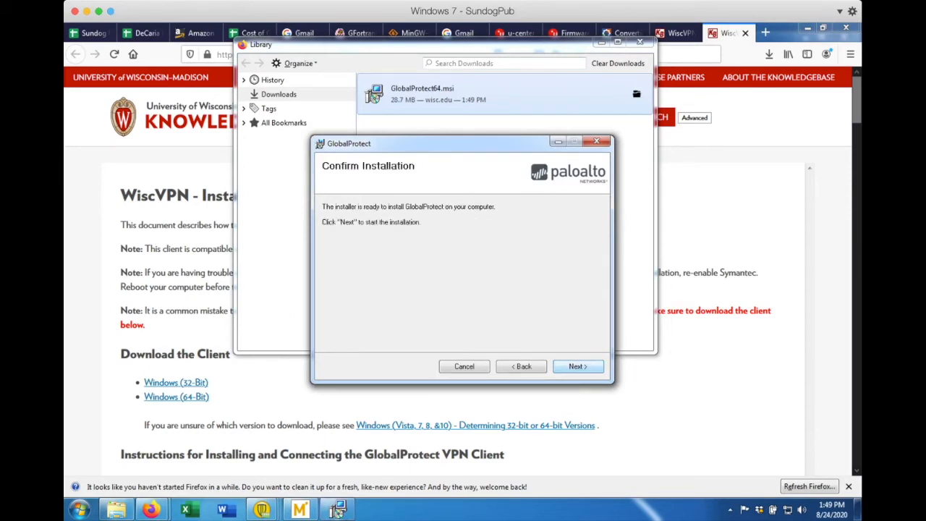
{"action": "key", "text": "Return"}
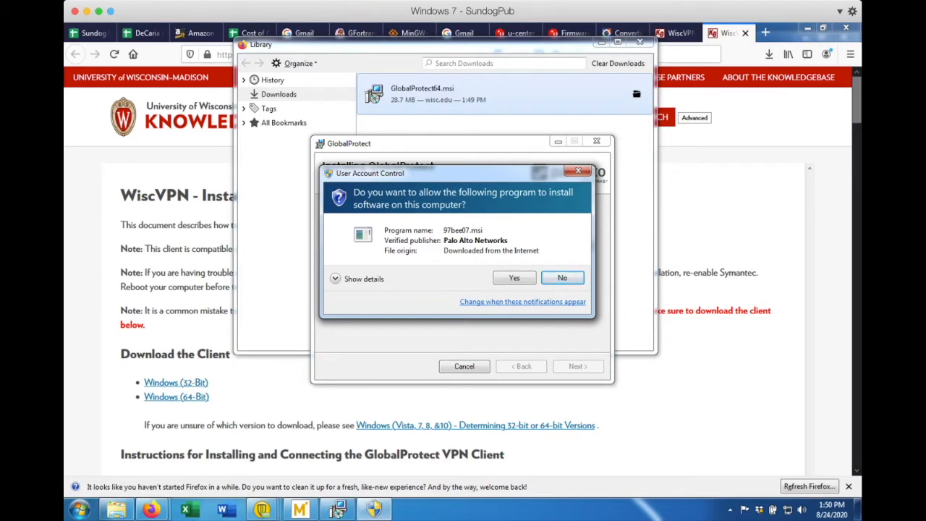
{"action": "left_click", "coordinate": [514, 278]}
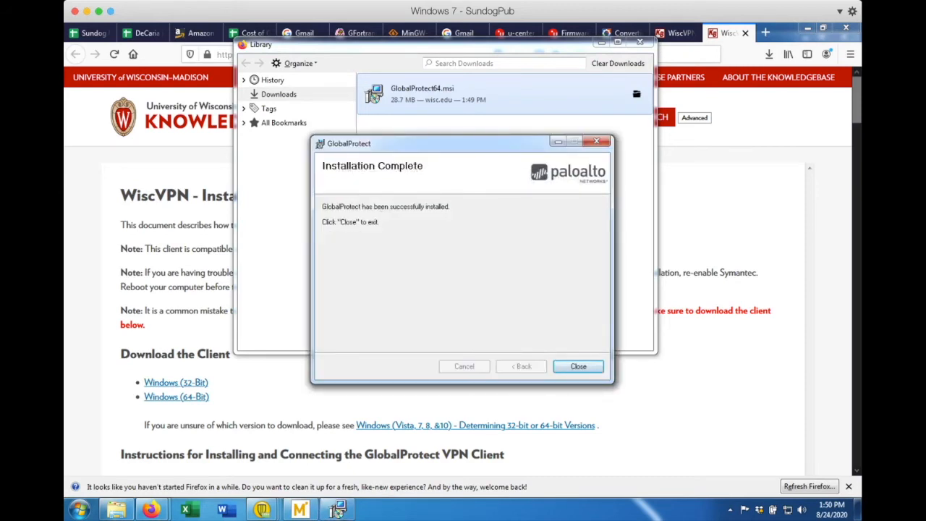
{"action": "key", "text": "Return"}
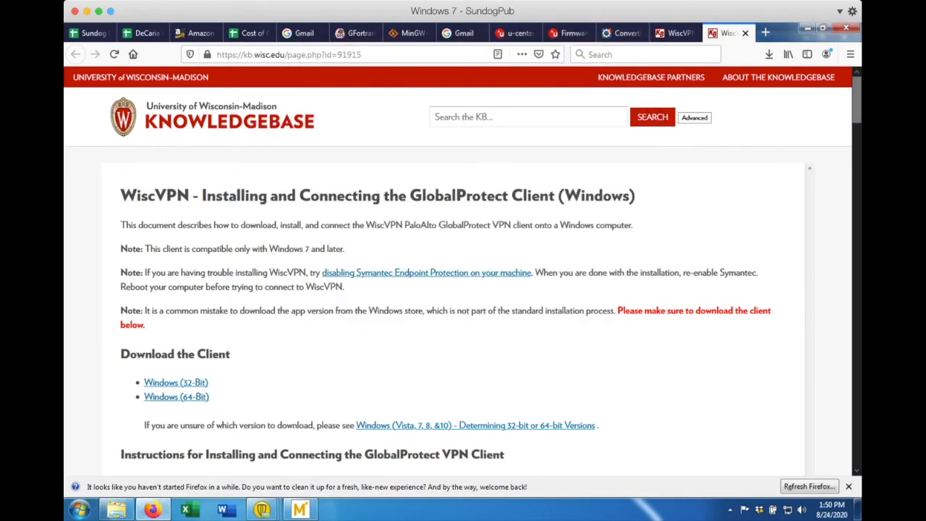
Step: Launch GlobalProtect from the Windows Start menu
{"action": "key", "text": "super"}
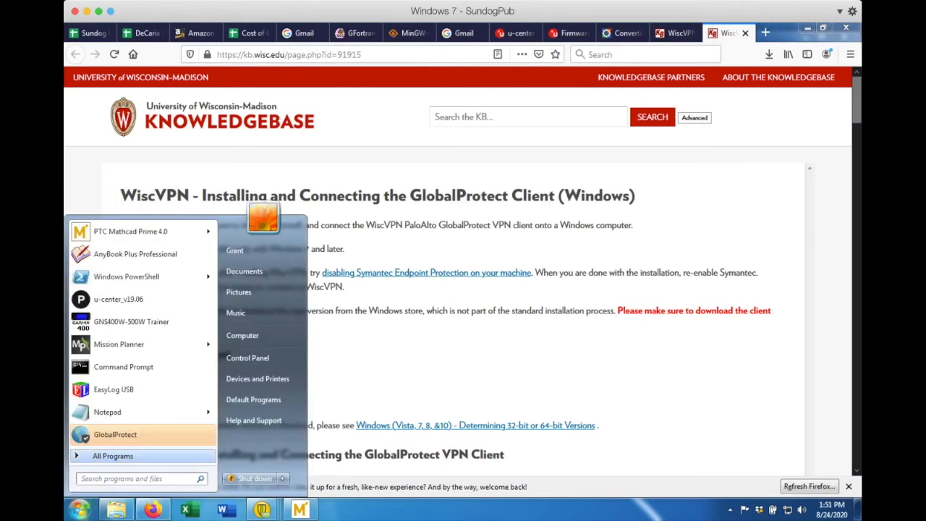
{"action": "left_click", "coordinate": [113, 456]}
{"action": "left_click", "coordinate": [112, 455]}
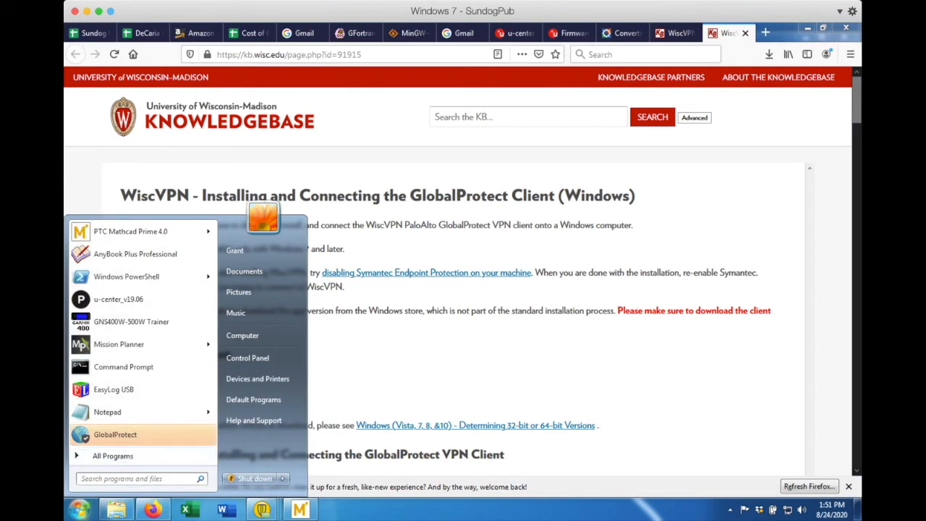
{"action": "left_click", "coordinate": [115, 435]}
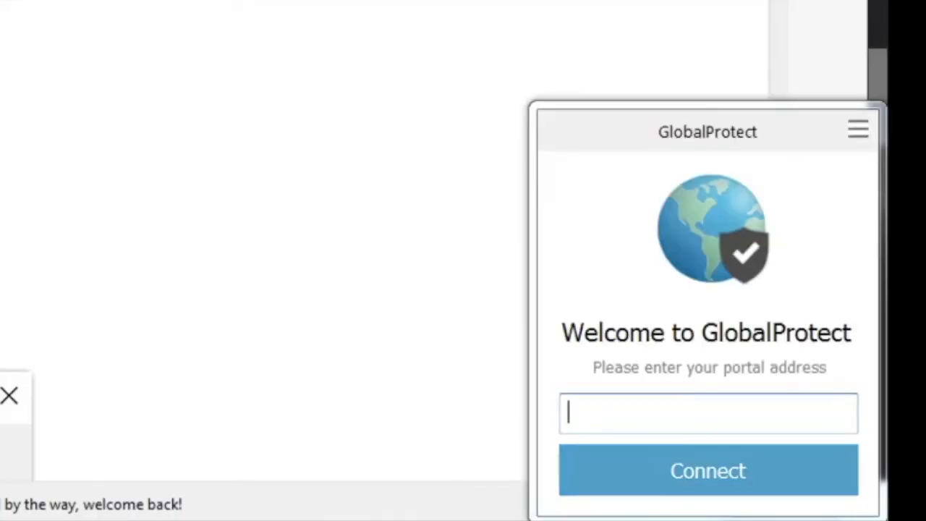
Step: Connect to portal uwmadison.vpn.wisc.edu and sign in with the NetID username and password
{"action": "type", "text": "uwmadison."}
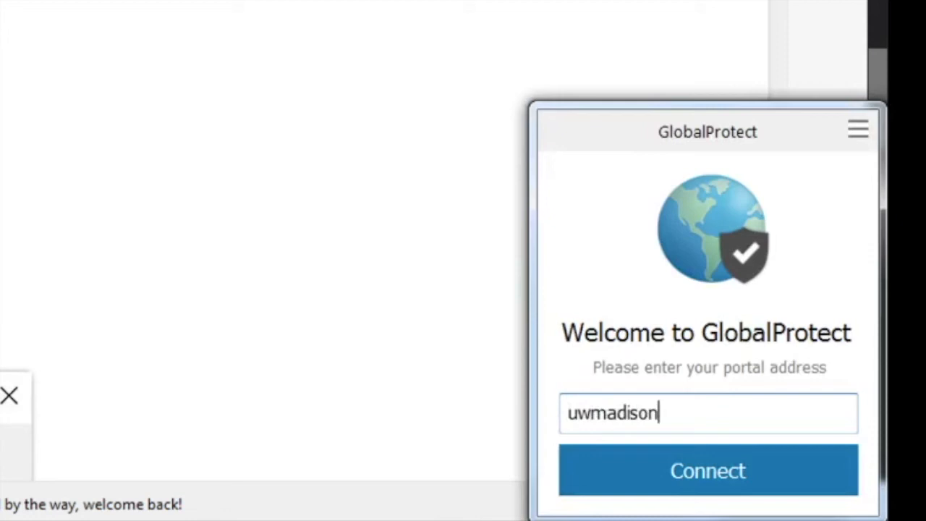
{"action": "type", "text": "vpn.wisc.edu"}
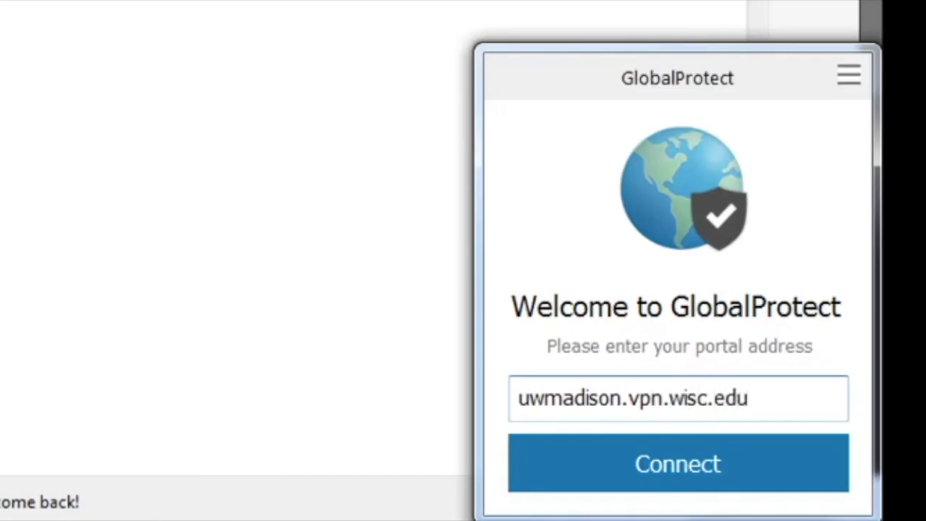
{"action": "key", "text": "Return"}
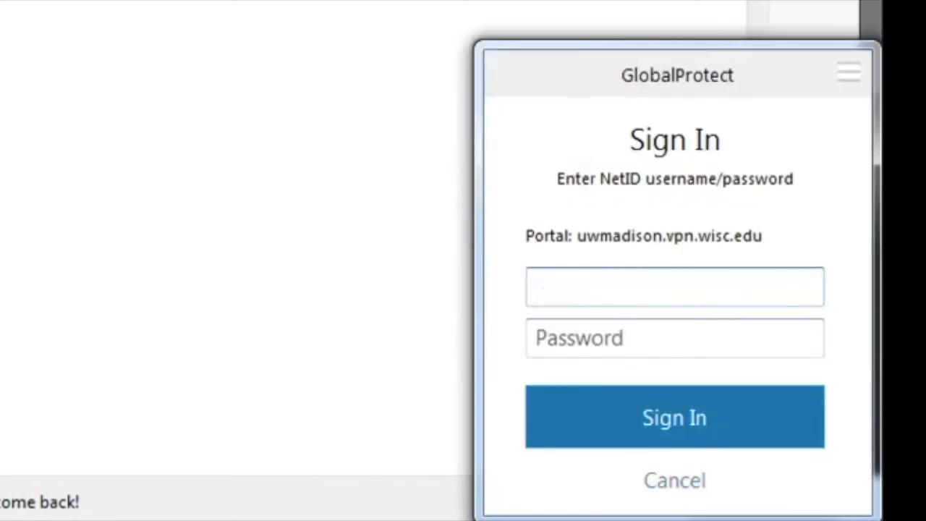
{"action": "key", "text": "Tab"}
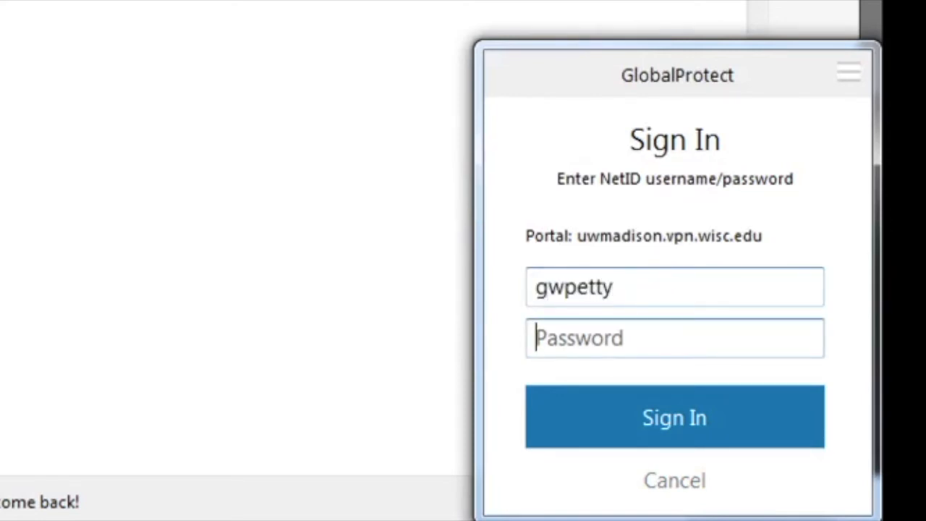
{"action": "type", "text": "*********"}
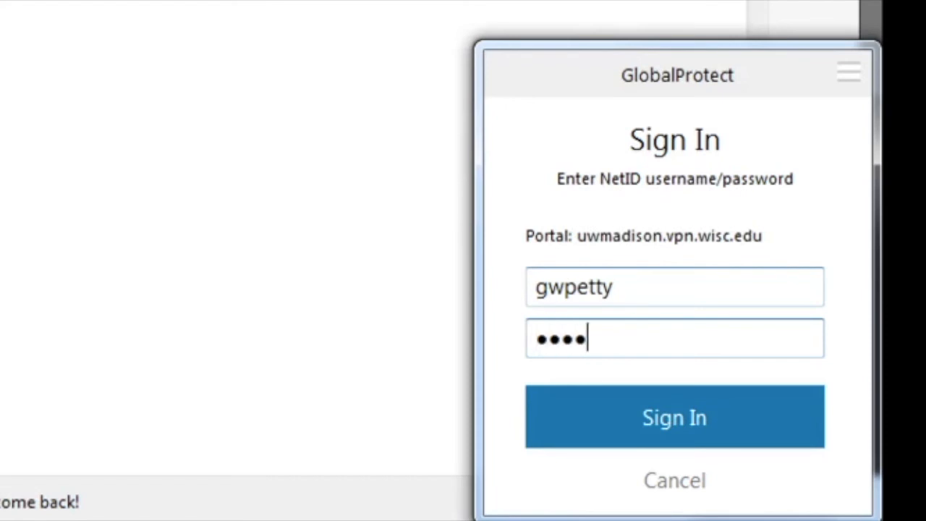
{"action": "key", "text": "Return"}
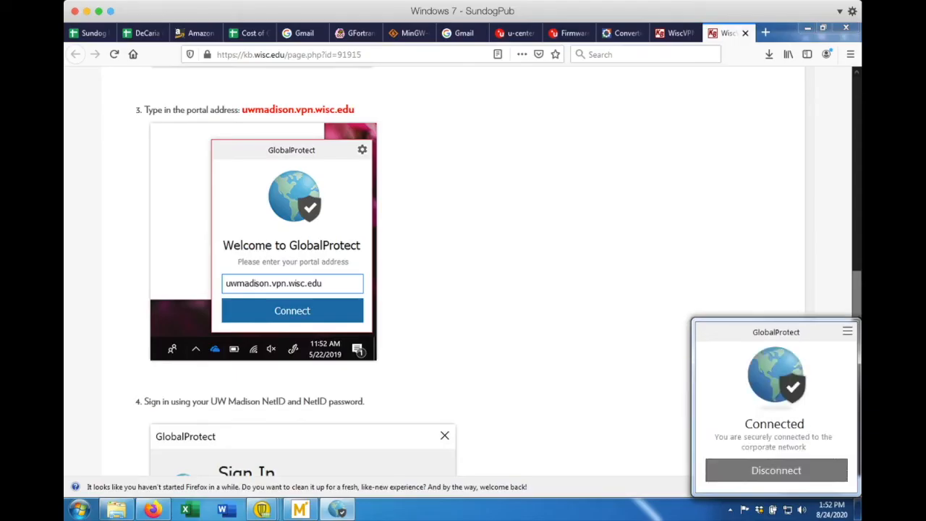